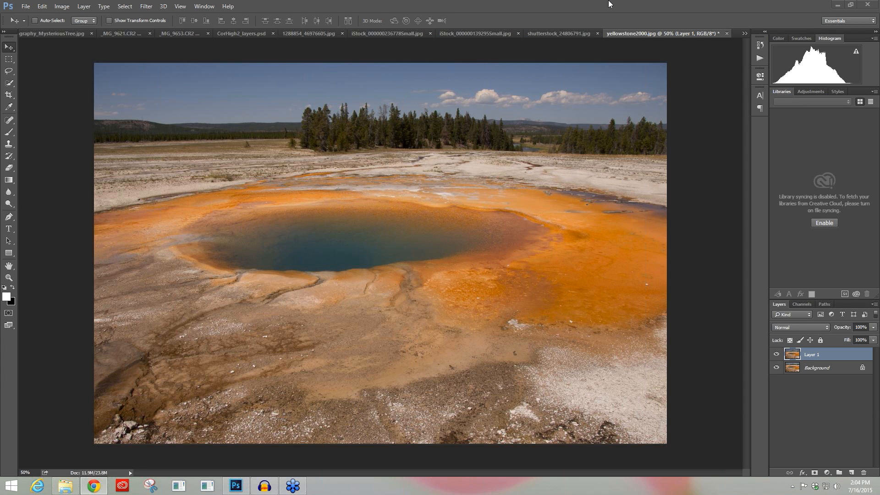
Open Layer 1 in the Topaz Adjust 5 filter, reset the loaded adjustments and show the Global Adjustments.
click(147, 6)
mouse_move(196, 202)
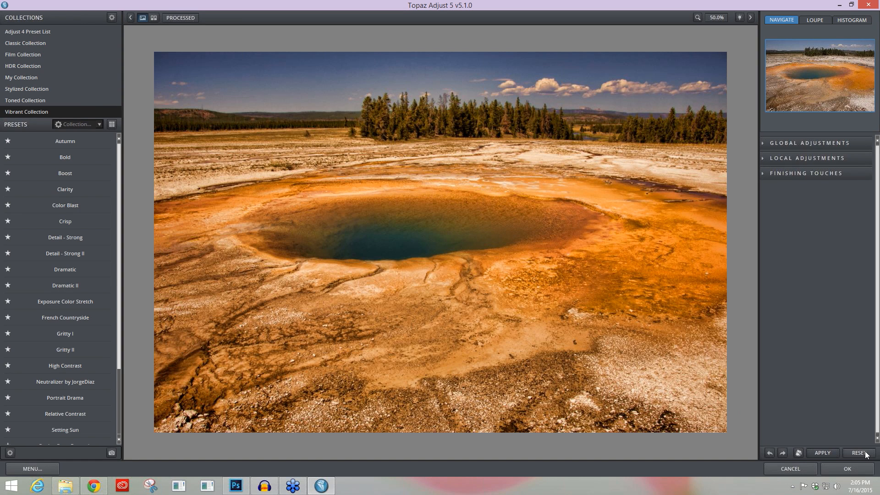
click(865, 453)
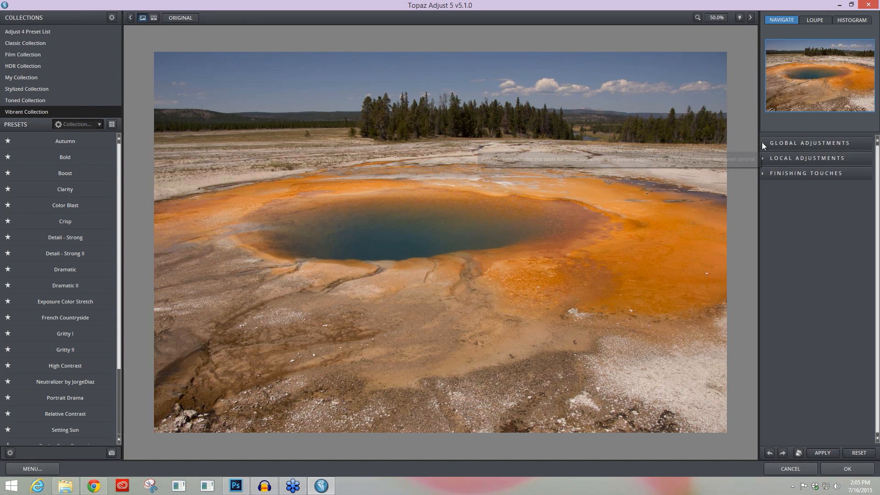
click(762, 142)
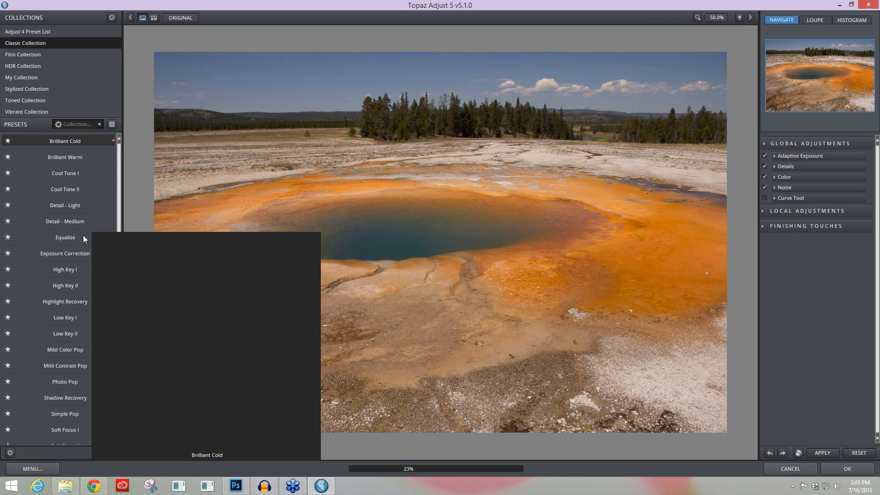
Try the Photo Pop preset from the Classic Collection and compare it with the original photo.
click(76, 381)
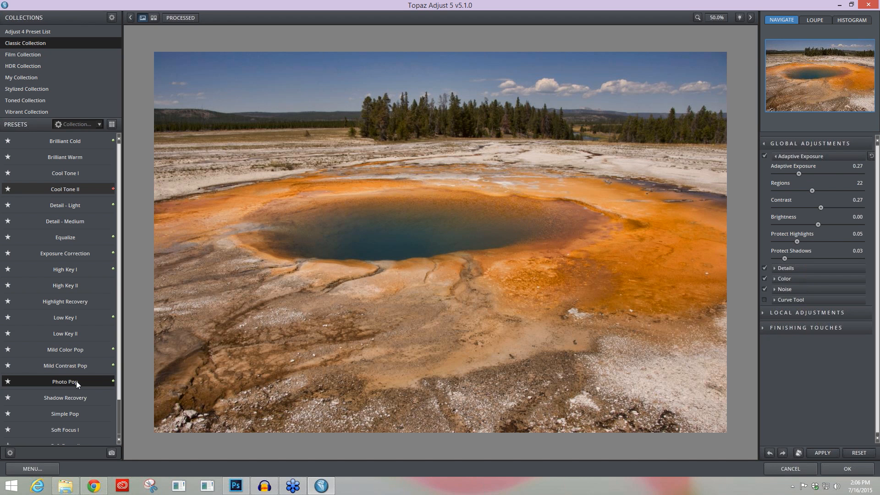
key(space)
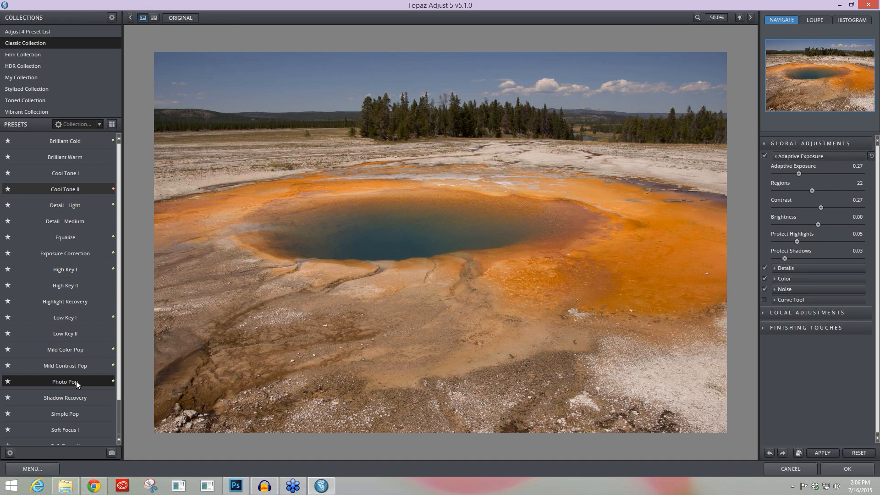
click(80, 332)
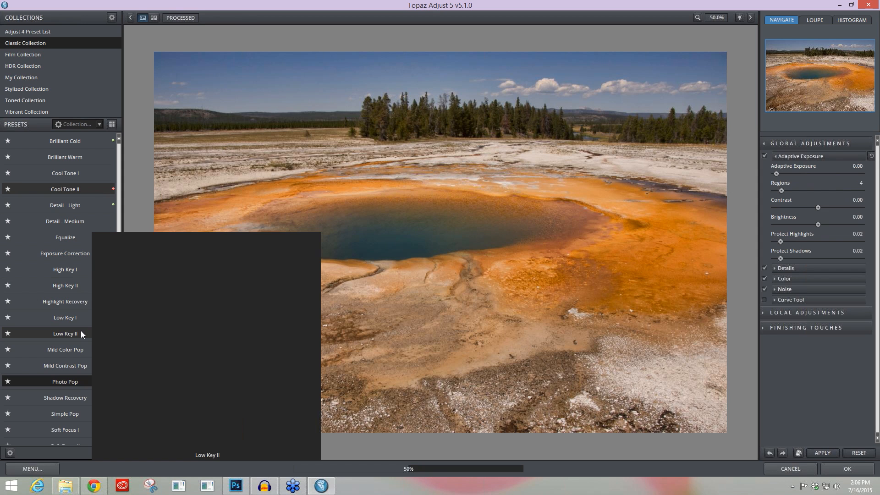
click(92, 151)
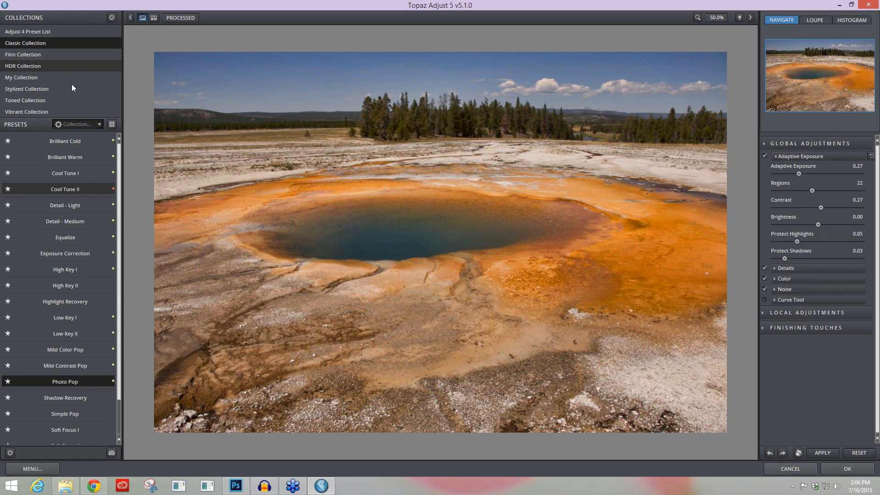
Browse the Classic Collection presets as a thumbnail grid and apply Warm Tone II.
click(112, 125)
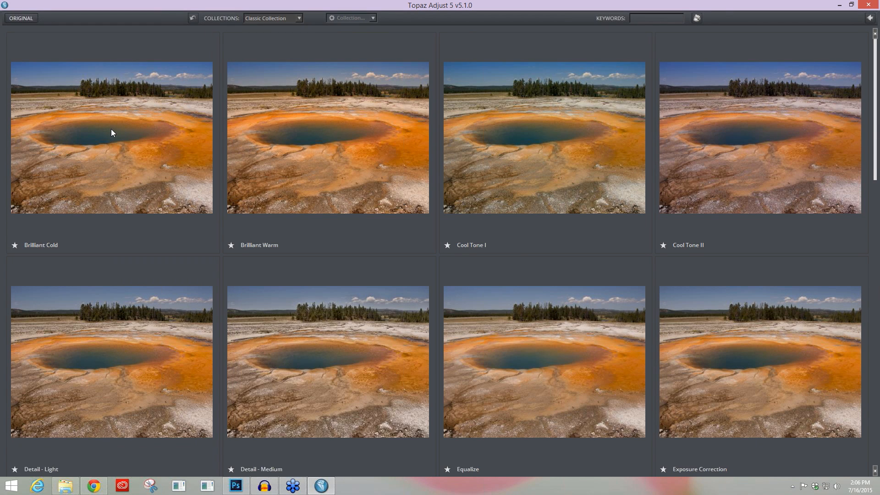
scroll(558, 241, down, 5)
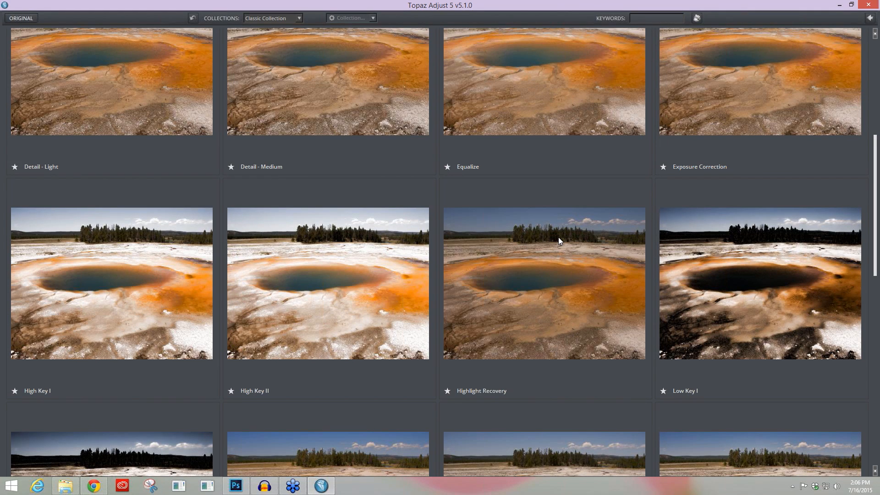
scroll(558, 240, down, 5)
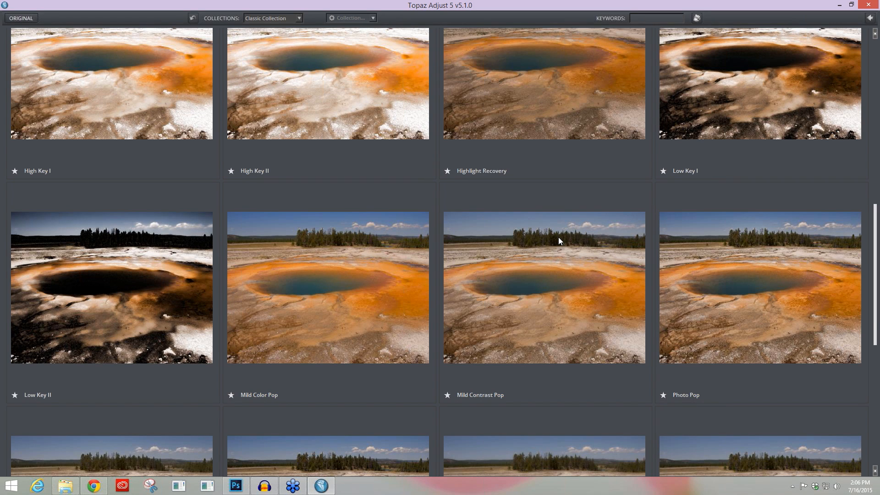
scroll(318, 376, down, 8)
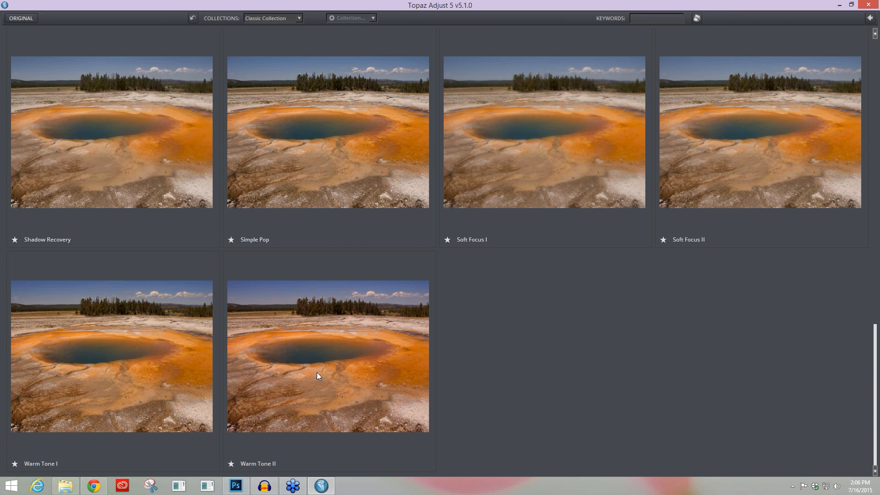
click(317, 372)
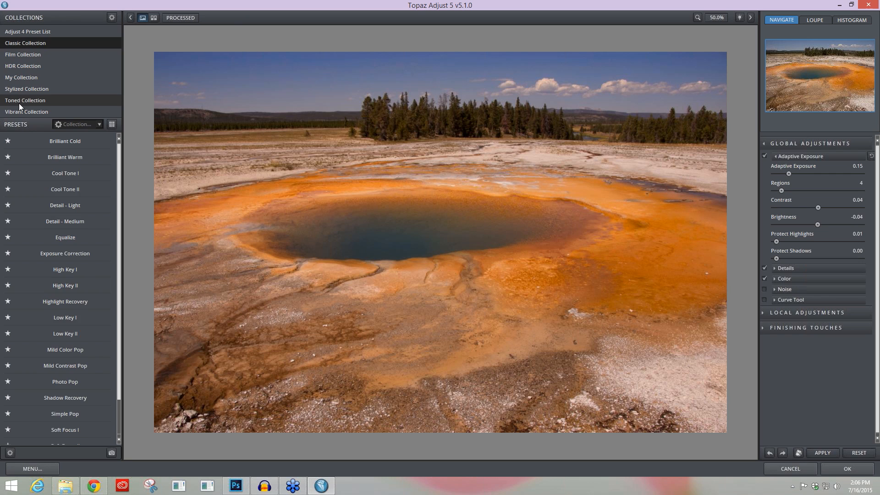
Switch to the Vibrant Collection and try the Autumn preset followed by the Boost preset.
click(27, 113)
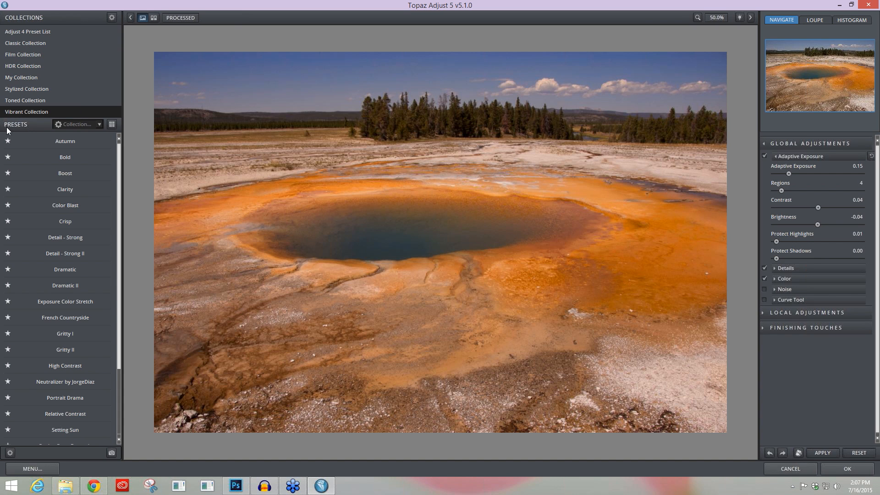
click(51, 143)
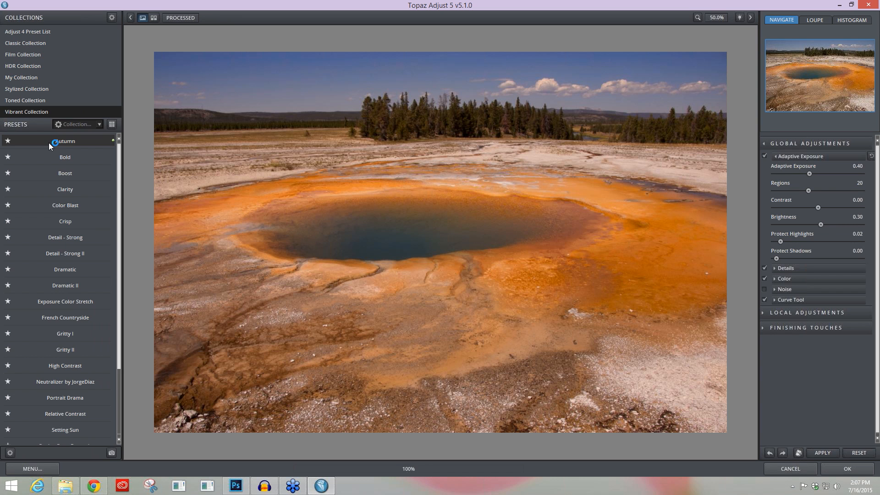
mouse_move(76, 176)
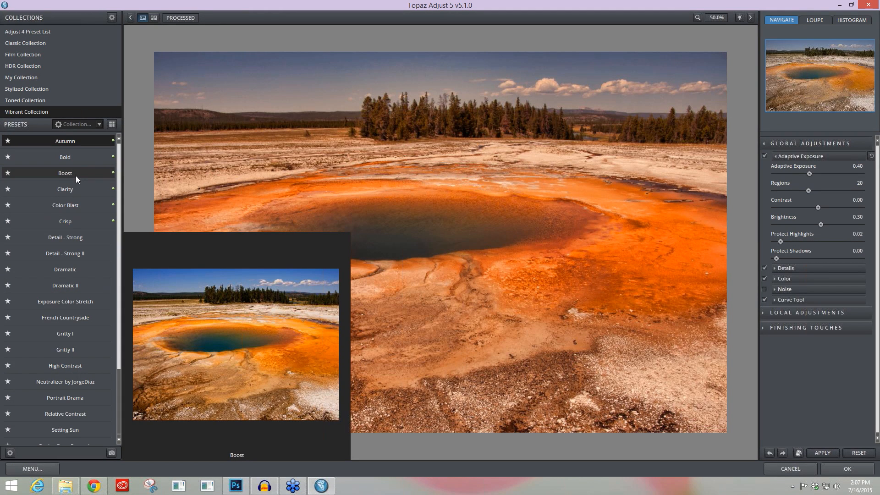
click(76, 175)
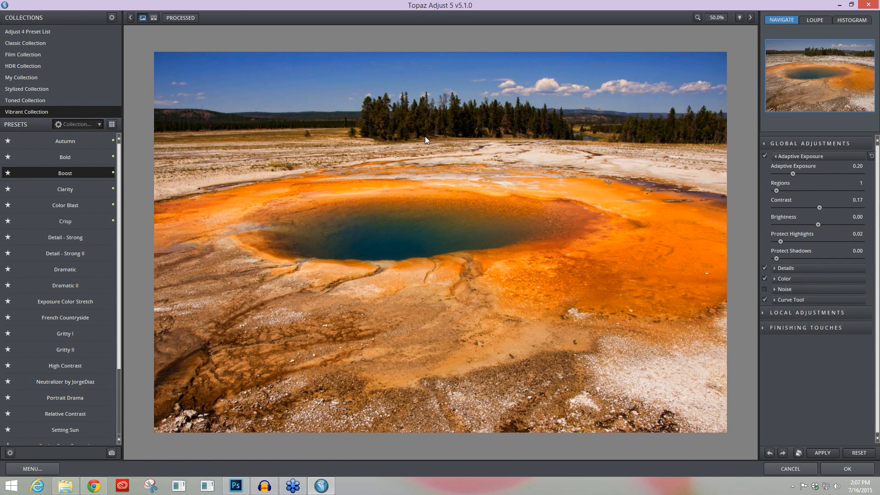
Apply the Spicify preset from the Vibrant Collection to the photo.
scroll(64, 372, down, 2)
mouse_move(65, 372)
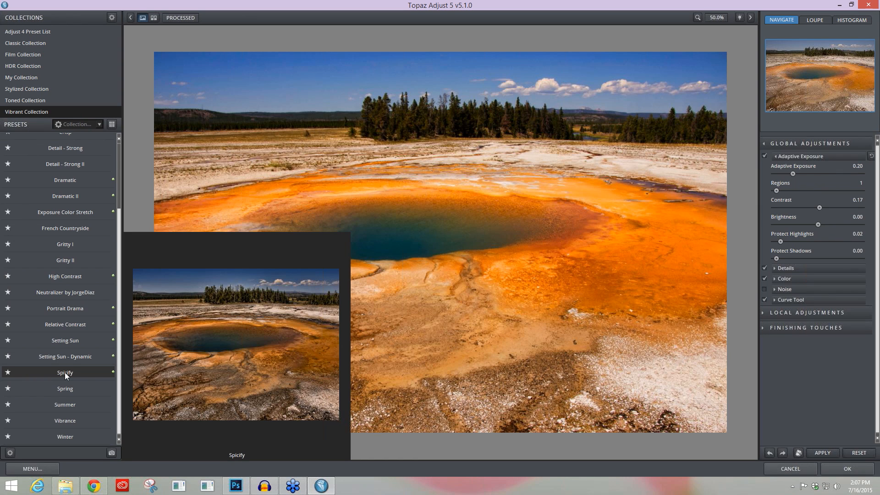
click(65, 372)
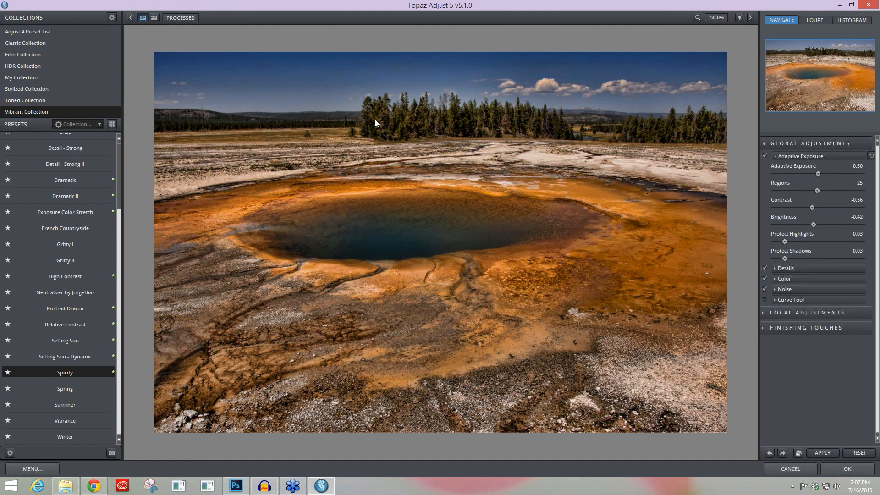
Set the Adaptive Exposure contrast to -0.02 and brightness to 0.07, and compare the result with the original photo.
click(775, 268)
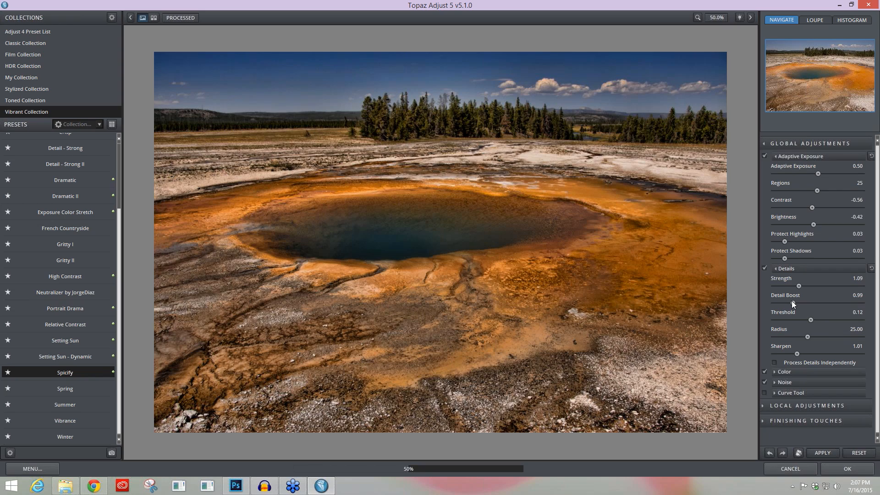
click(814, 208)
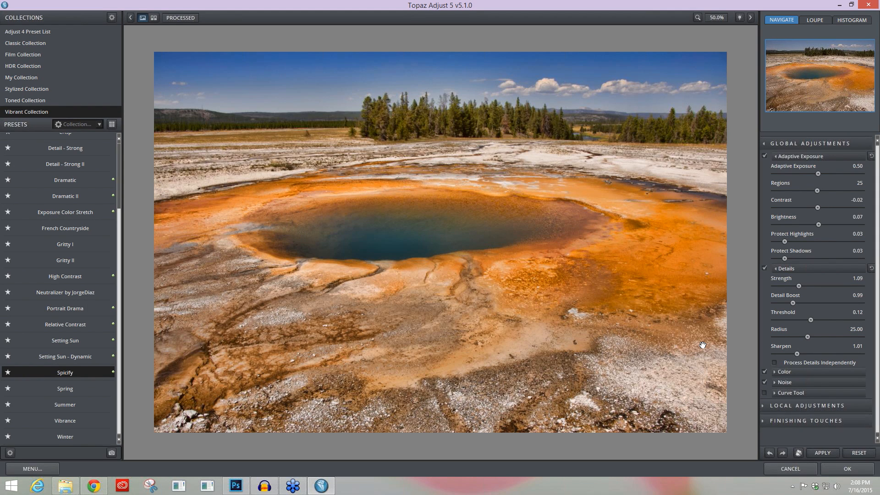
click(702, 345)
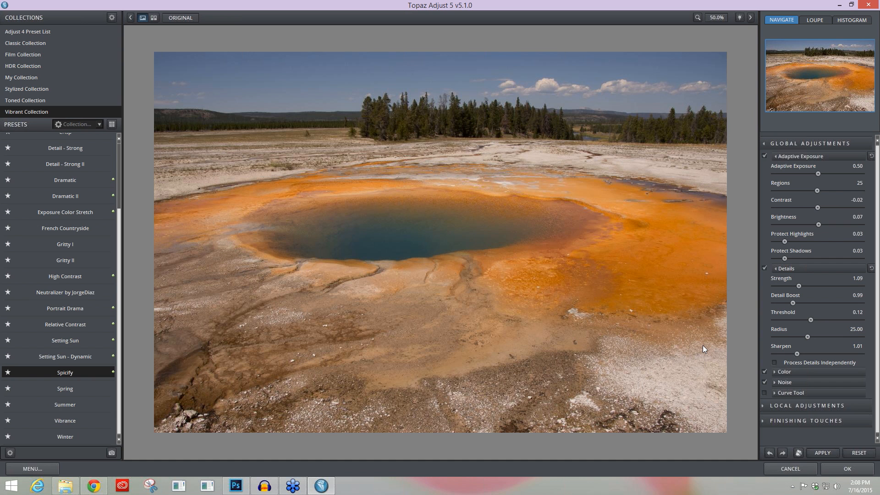
drag(703, 345, 703, 336)
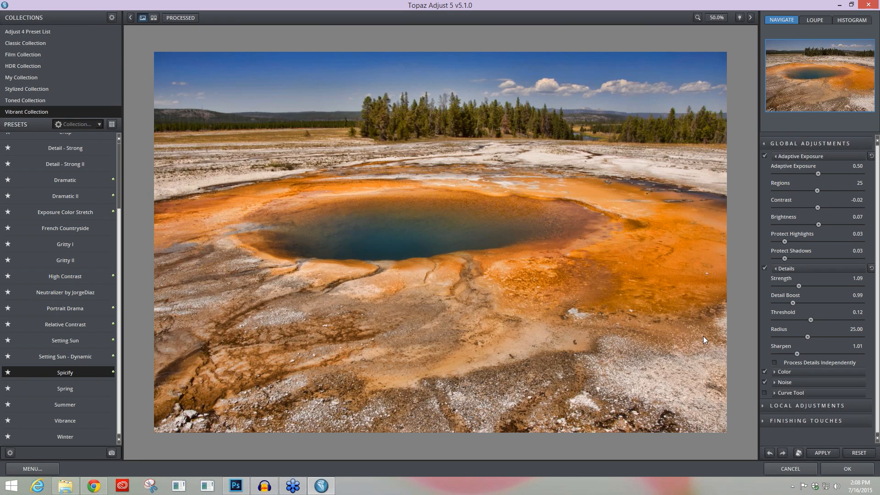
Reset all adjustments, hide the presets and Details settings, and set Adaptive Exposure to 0.42.
click(852, 451)
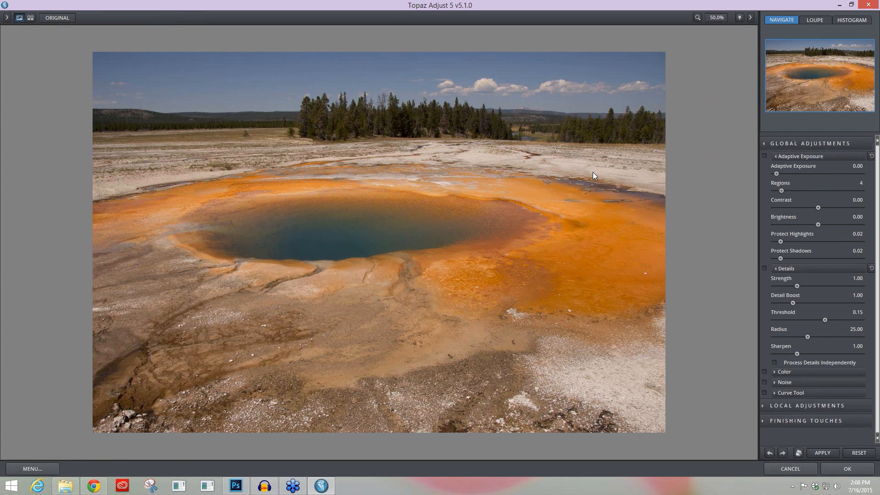
click(773, 269)
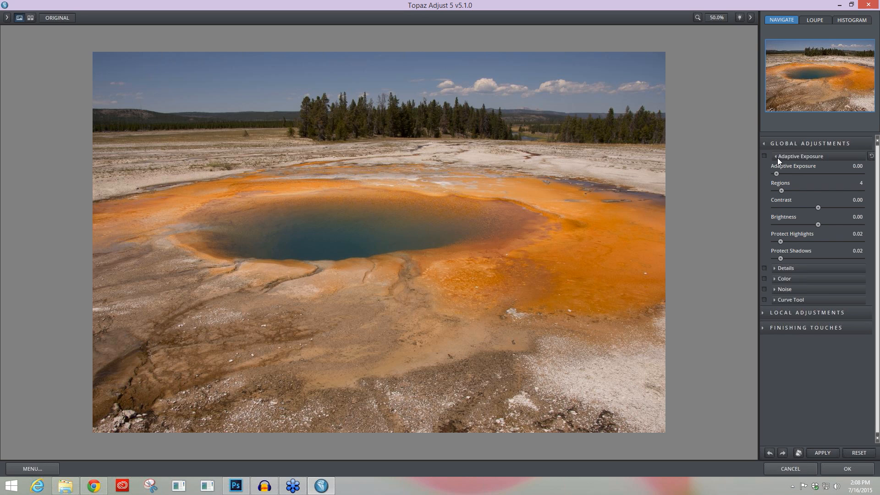
drag(776, 173, 785, 173)
drag(785, 173, 812, 174)
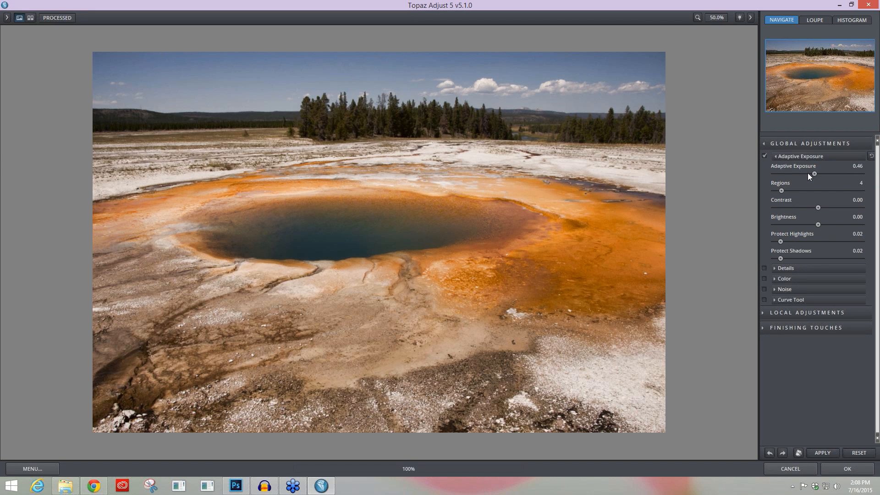
click(813, 174)
drag(813, 173, 810, 174)
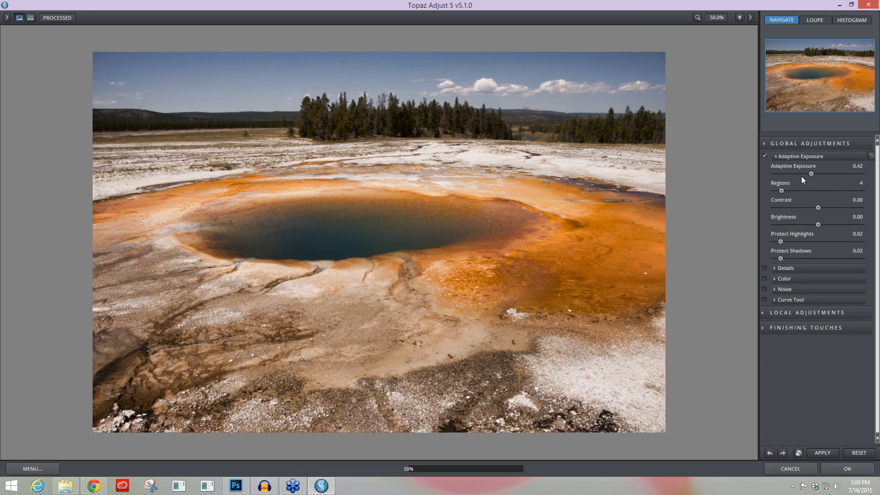
Try low and high Regions values for Adaptive Exposure and set Regions to 32.
click(797, 191)
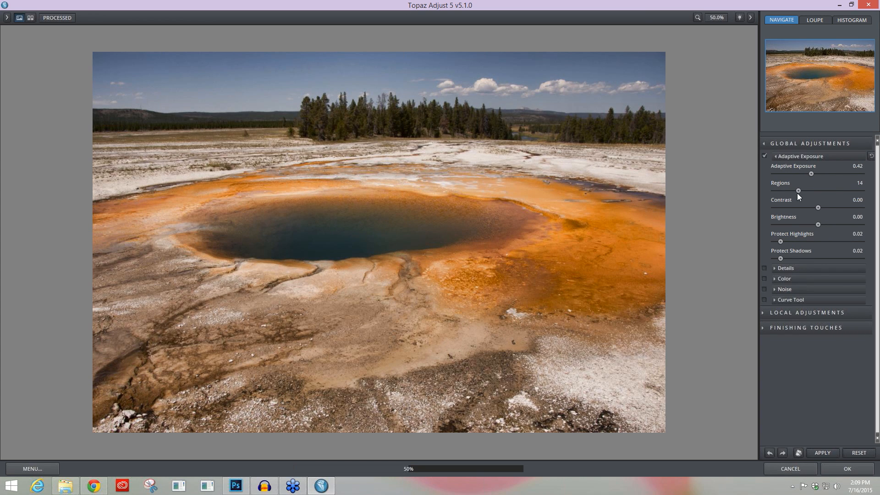
drag(797, 194, 813, 191)
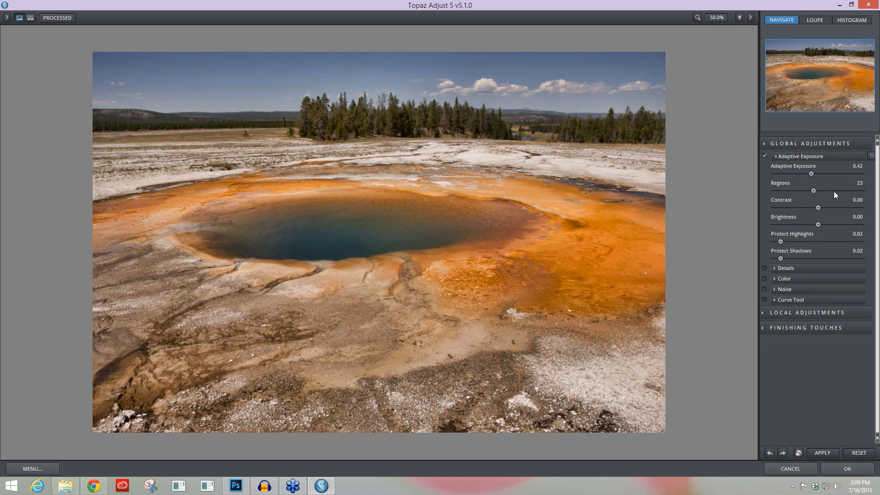
click(833, 191)
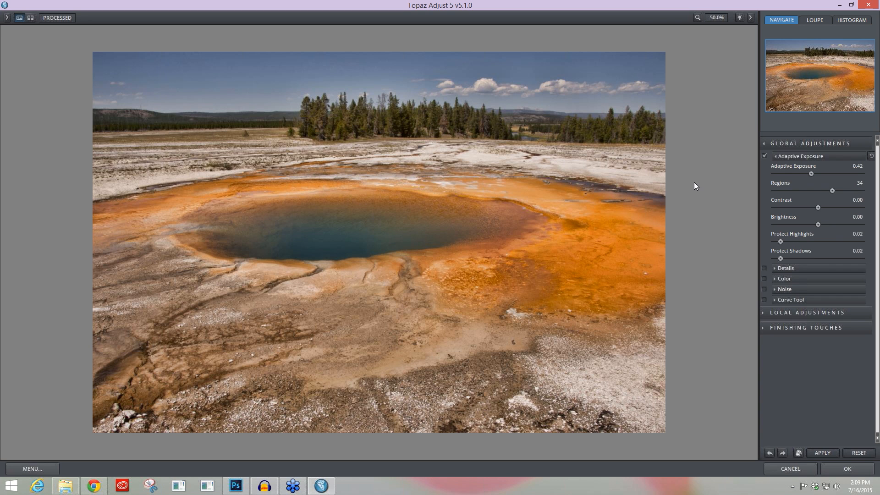
click(826, 194)
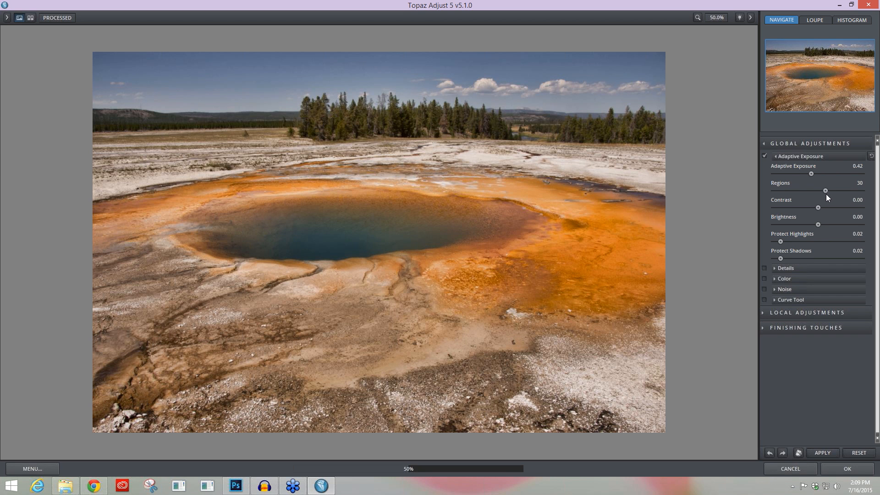
drag(826, 194, 774, 189)
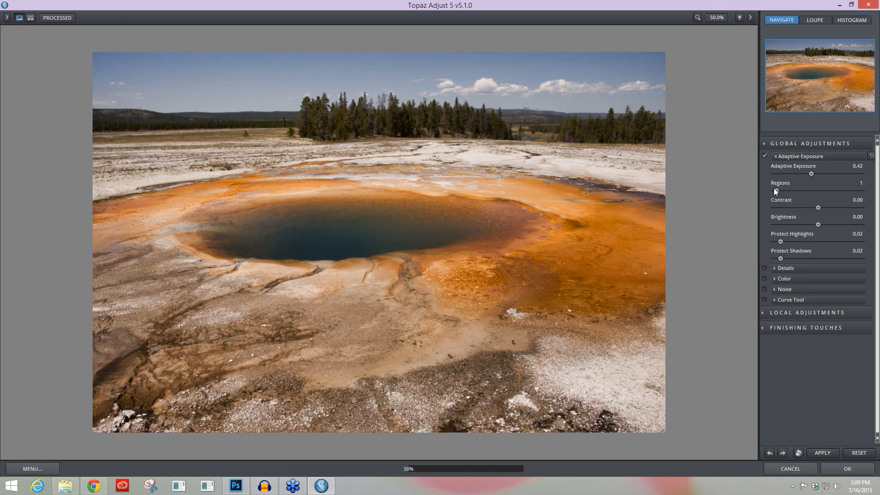
drag(774, 189, 827, 191)
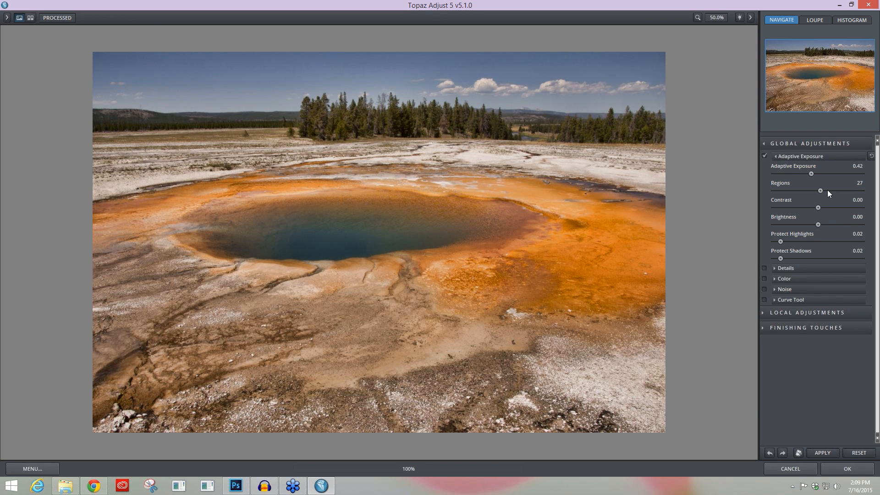
click(827, 189)
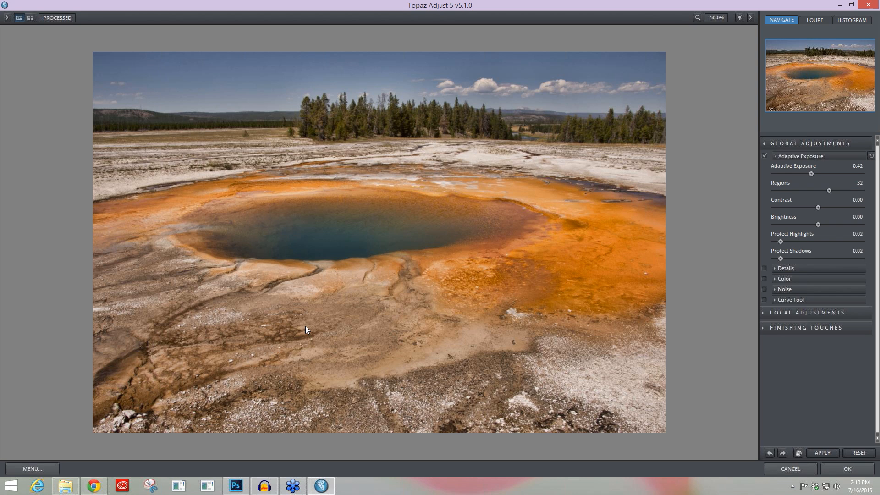
Show the Details settings instead of Adaptive Exposure, and enable Details with details processed independently.
click(774, 268)
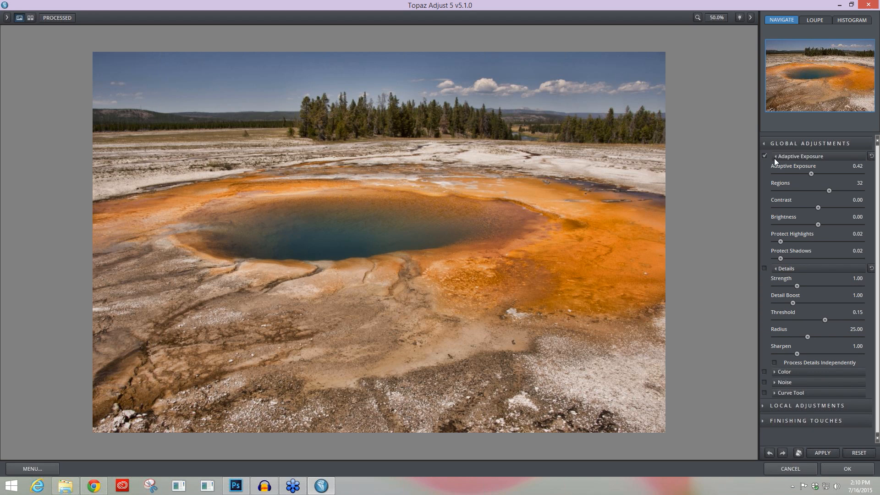
click(774, 156)
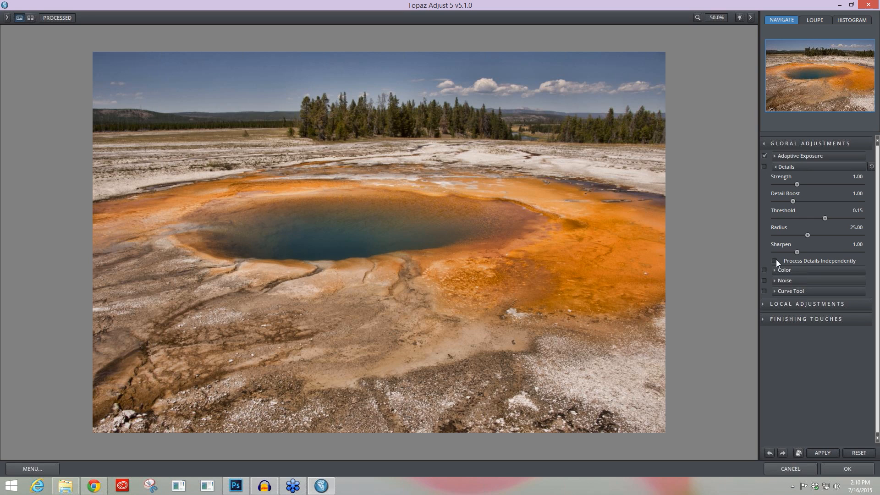
click(763, 166)
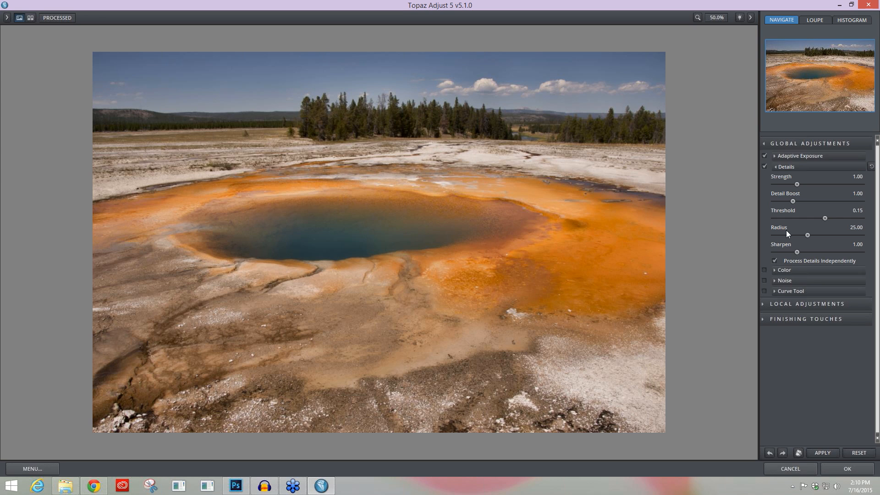
Set the Details Strength to 1.09 and Detail Boost to 1.15.
drag(796, 184, 801, 184)
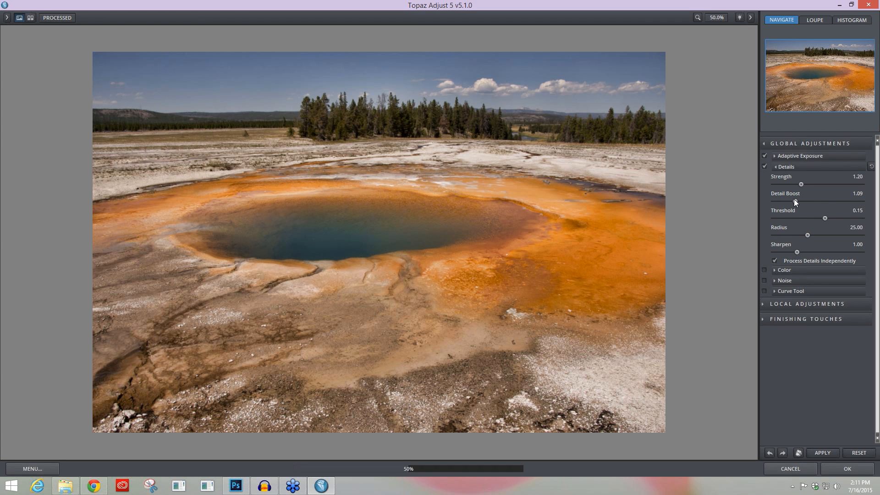
drag(794, 199, 793, 199)
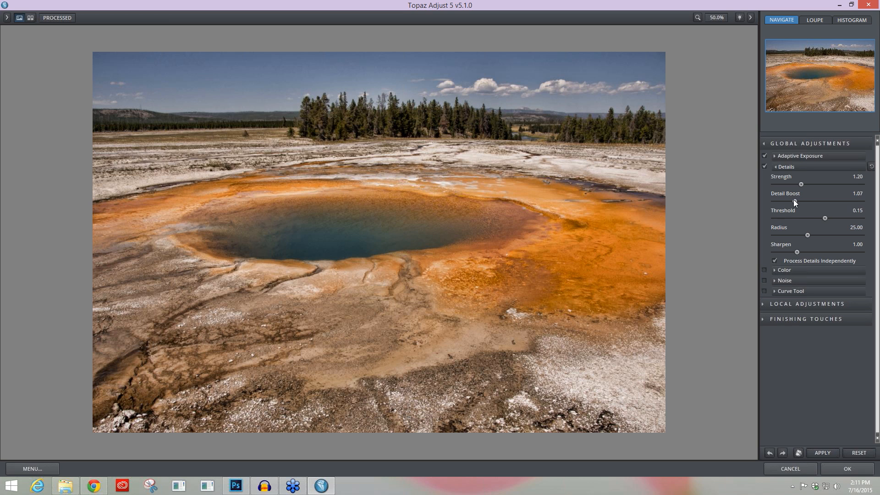
drag(793, 200, 793, 199)
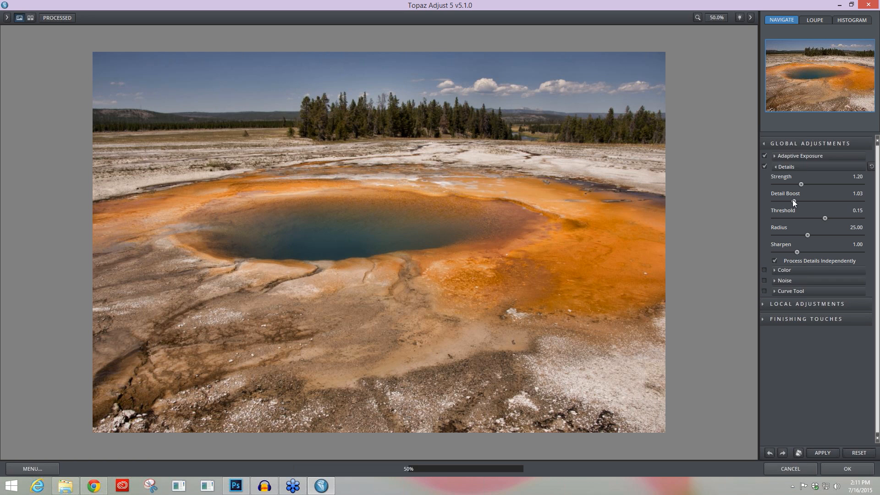
drag(792, 200, 794, 200)
drag(800, 184, 797, 185)
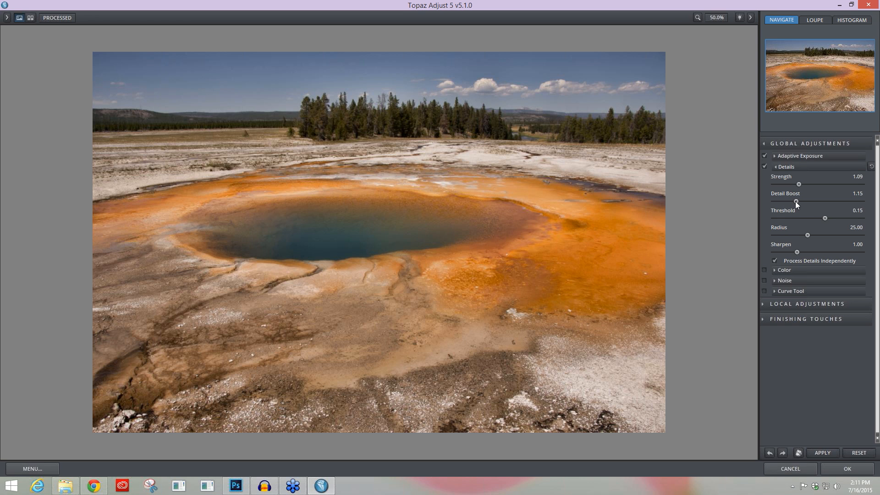
Toggle the Details adjustment and its independent processing to compare their effects on the photo.
click(764, 167)
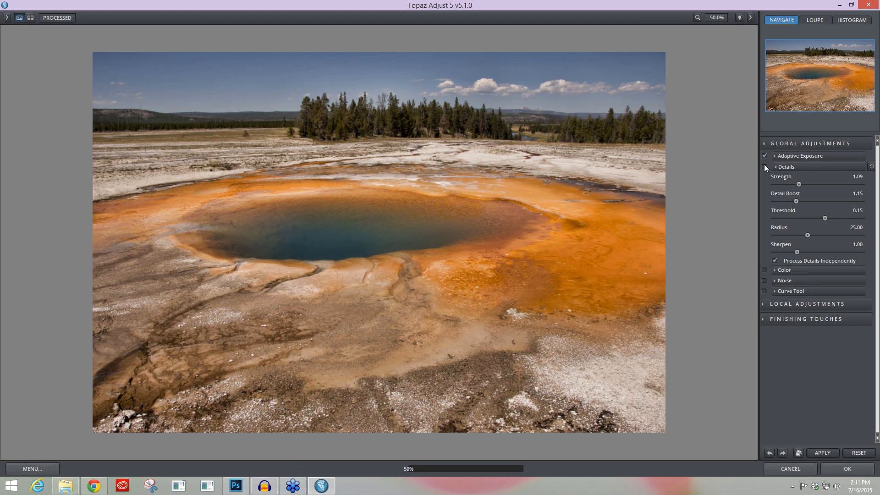
click(764, 166)
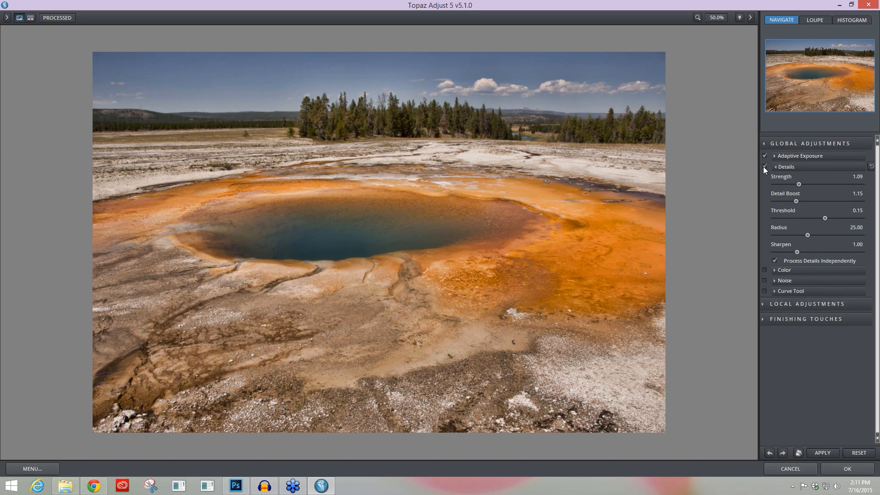
click(774, 261)
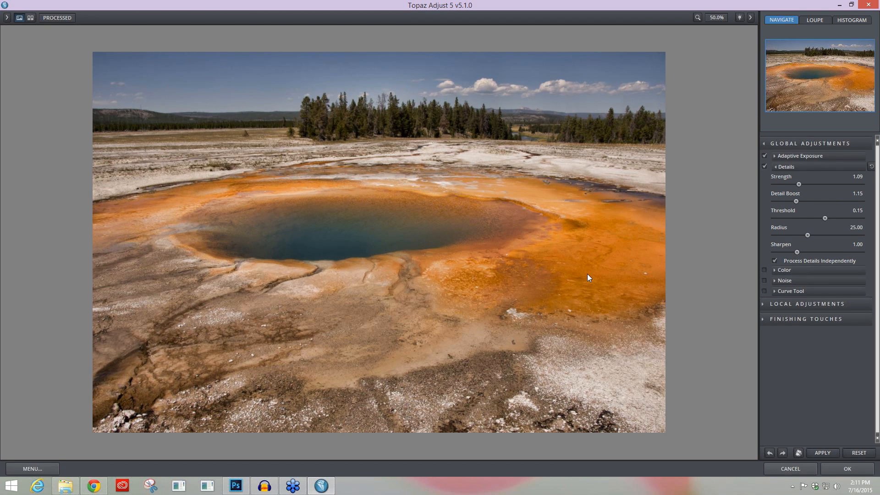
Enable the Color adjustment with Adaptive Saturation at 0.26, and try different Color Regions values.
click(783, 269)
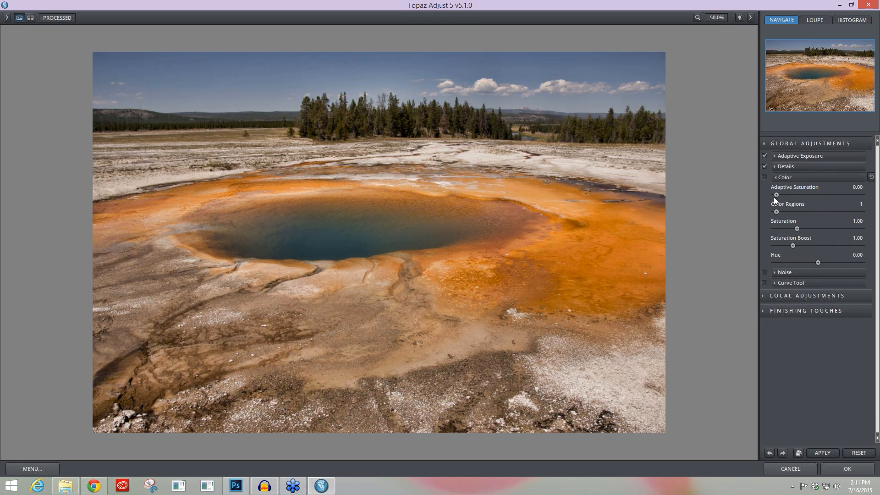
drag(775, 194, 792, 195)
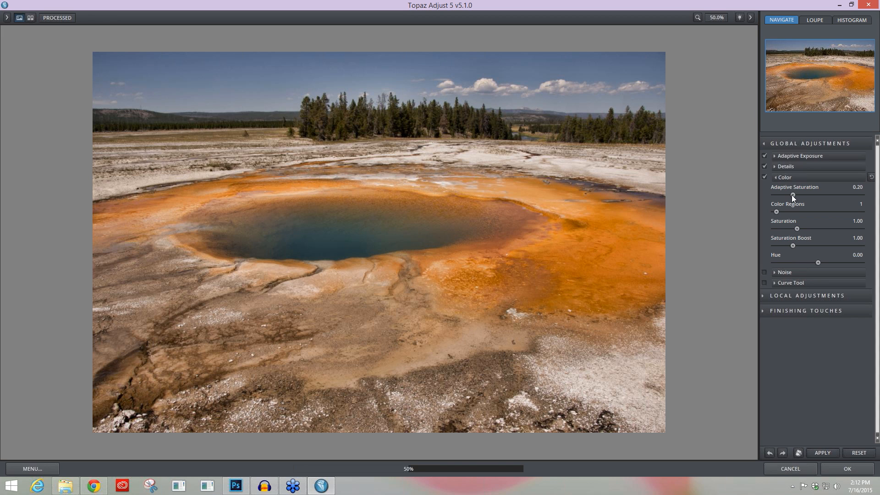
drag(792, 194, 797, 195)
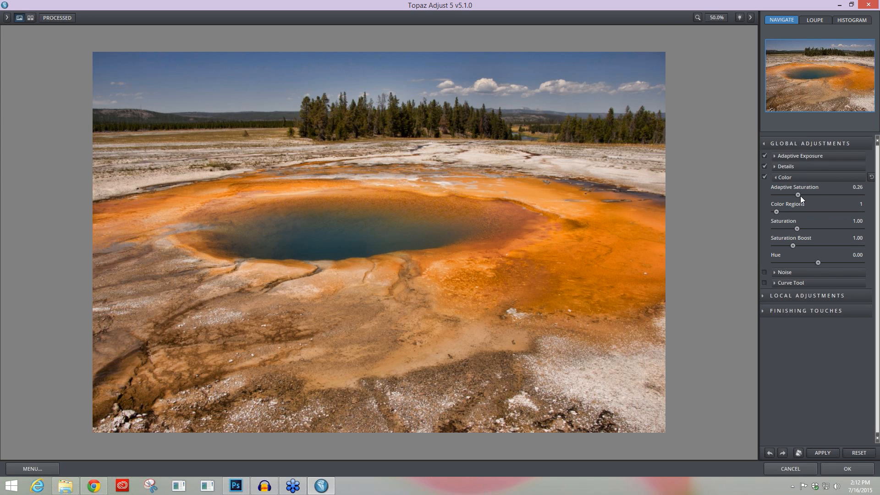
drag(798, 195, 820, 195)
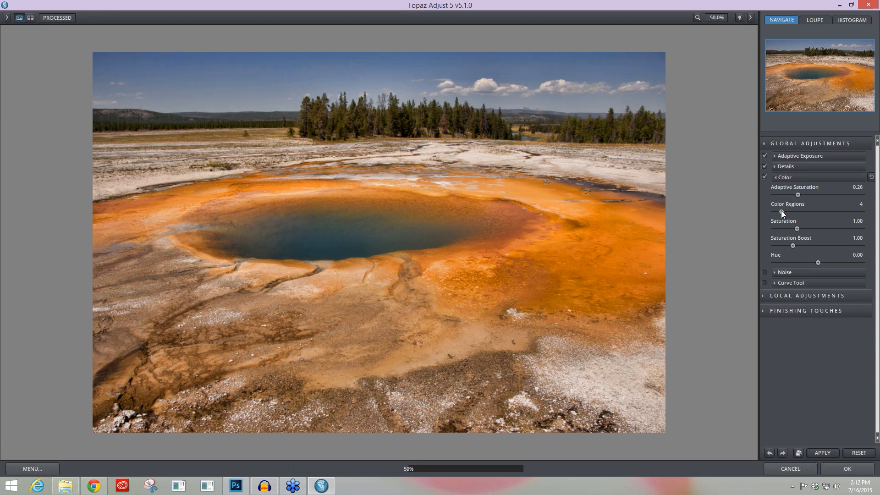
drag(781, 211, 811, 212)
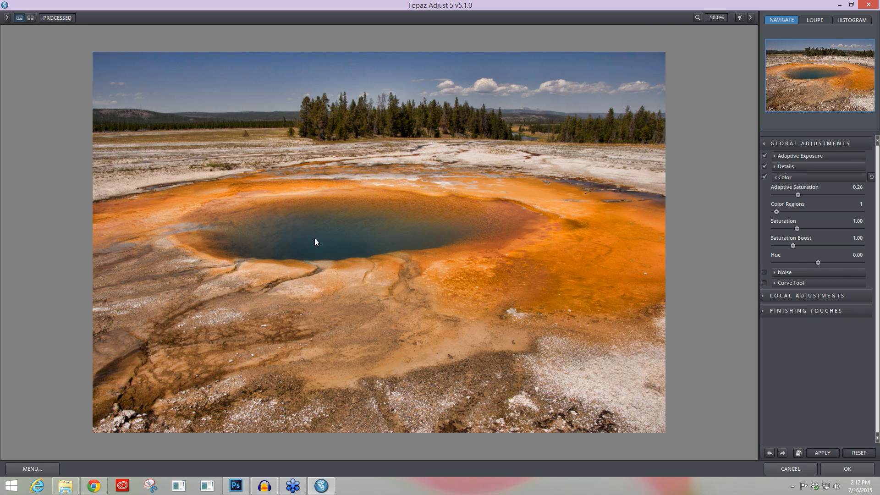
drag(776, 212, 782, 212)
Try raising Saturation and Saturation Boost, return both to 1.00, and set Adaptive Saturation to 0.23 with 16 Color Regions.
drag(798, 229, 804, 229)
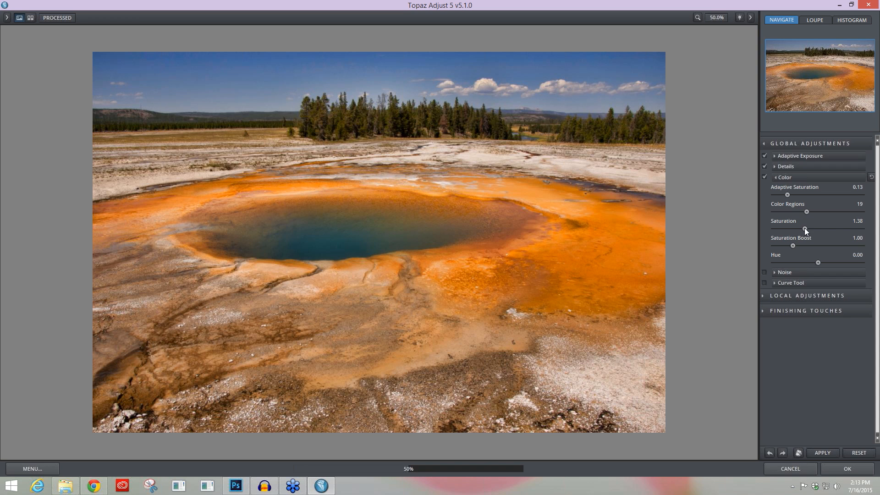
drag(804, 228, 804, 229)
drag(792, 245, 801, 245)
drag(787, 195, 789, 195)
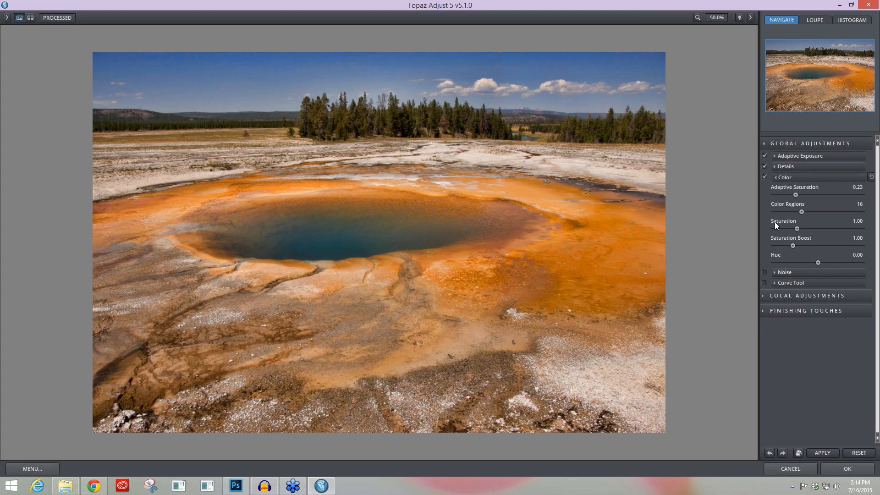
Compare the adjusted photo with the original, and show the presets again.
key(space)
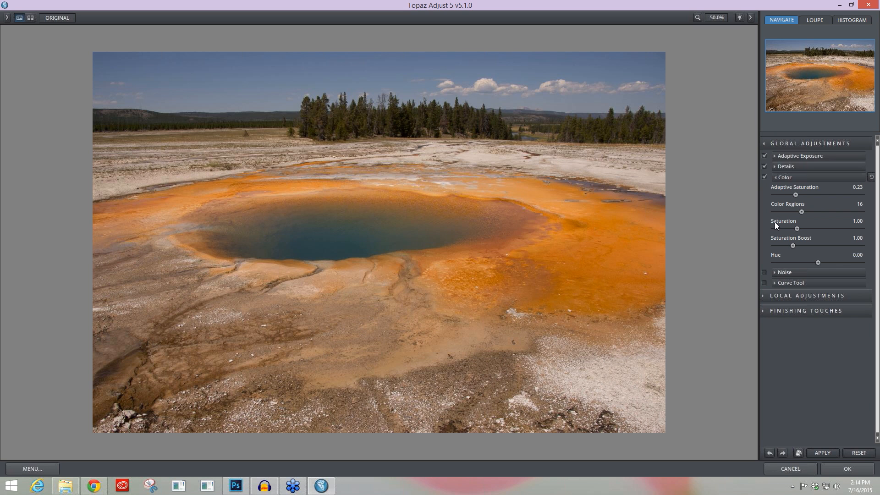
key(space)
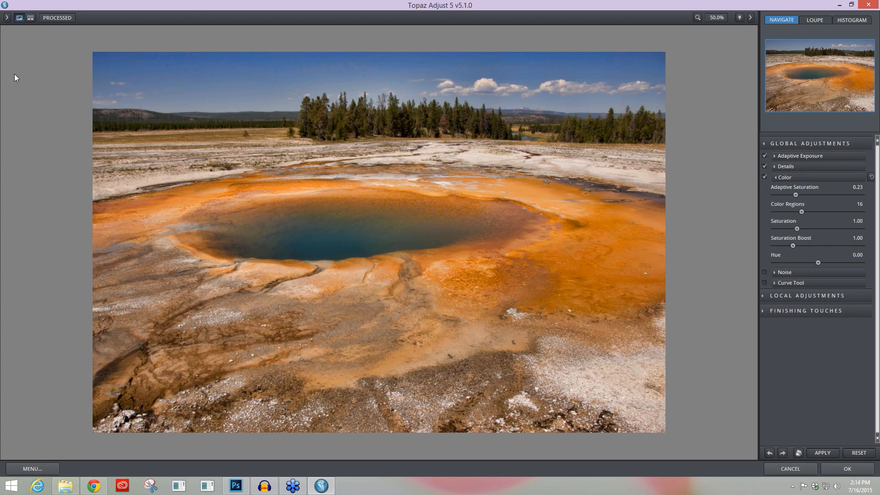
click(7, 17)
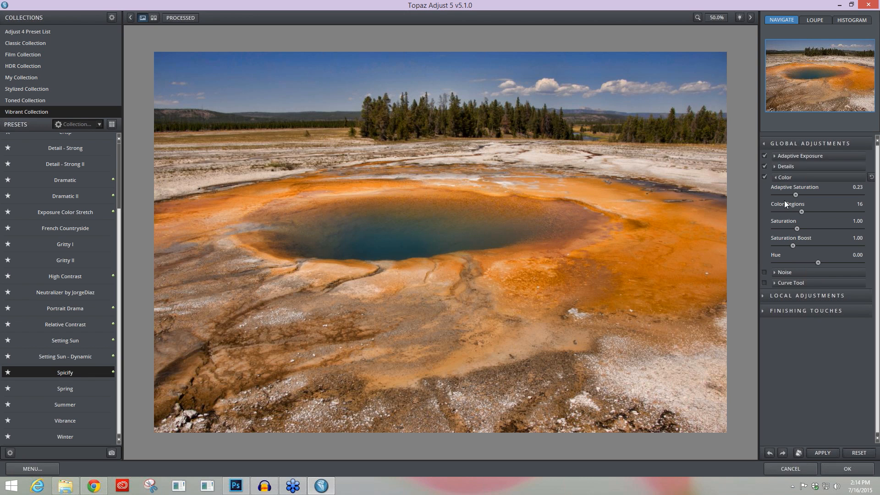
Try warmer and cooler Warmth values in the Finishing Touches and set Warmth to -0.05.
click(764, 311)
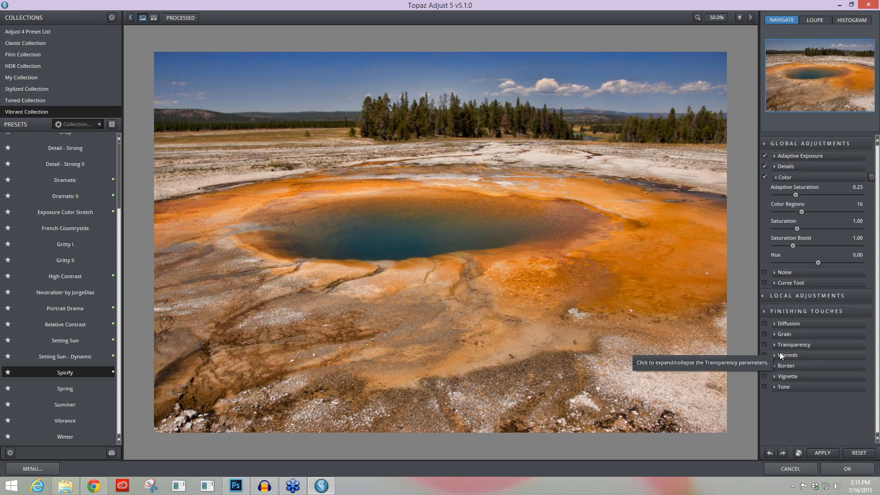
click(779, 353)
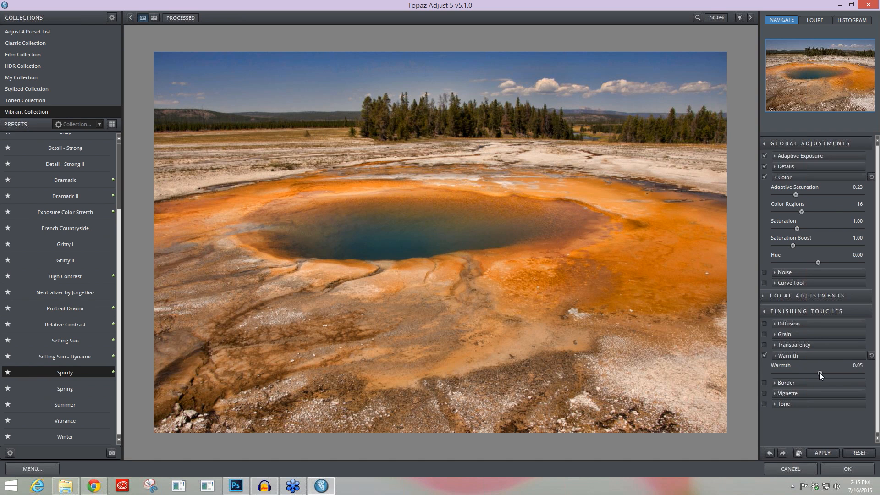
drag(819, 372, 810, 371)
drag(810, 371, 806, 372)
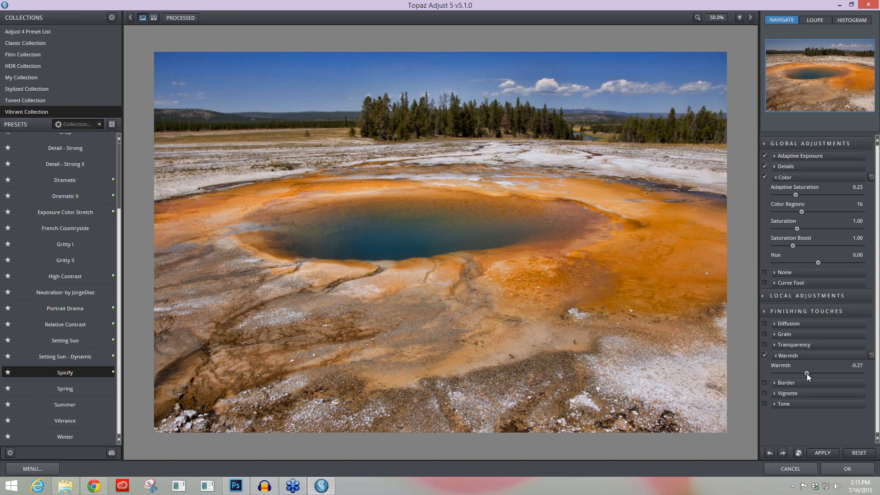
drag(806, 373, 818, 373)
Brush out the adjustments over the sky using Brush Size 304, Opacity 1.00, Hardness 0.48 and Edge Aware 1.00.
click(758, 298)
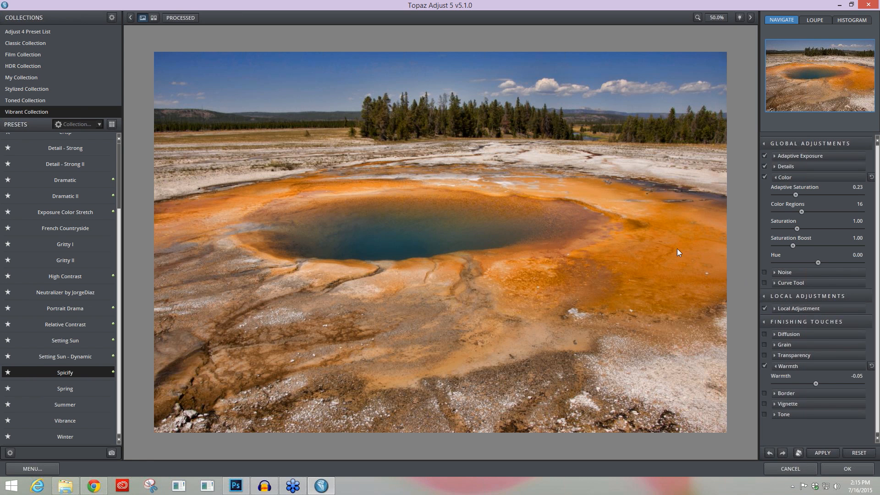
scroll(445, 90, up, 1)
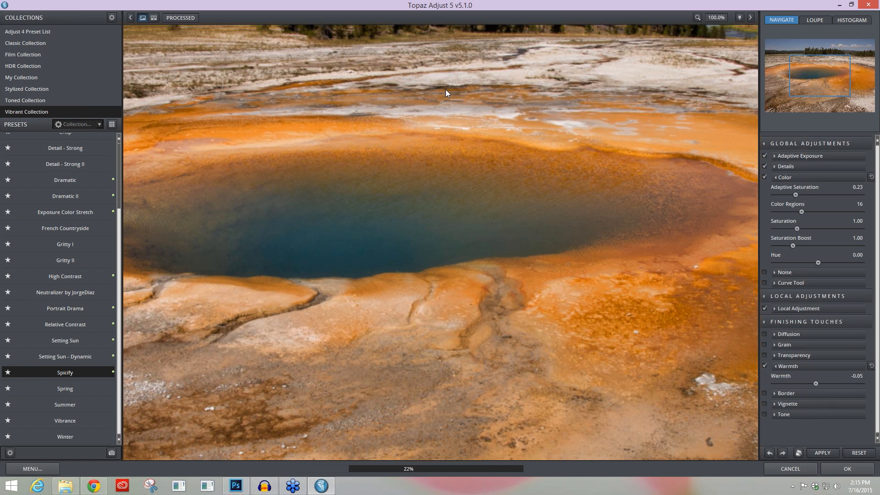
scroll(445, 89, up, 1)
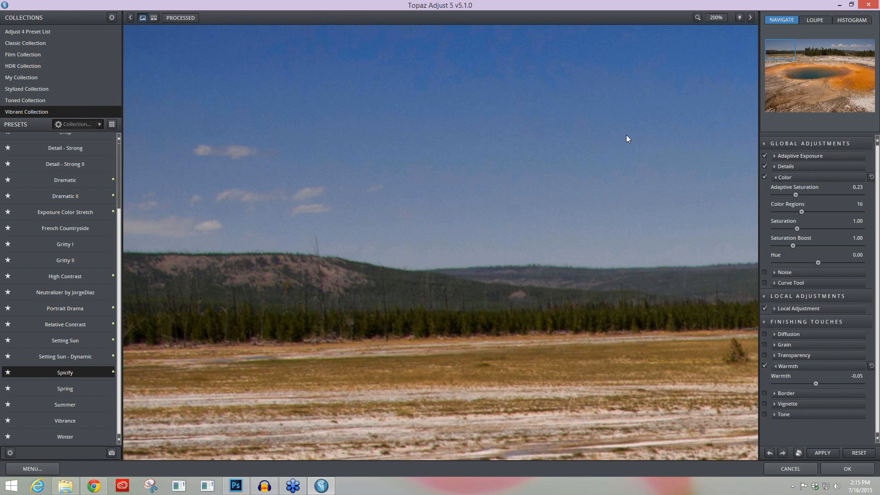
scroll(627, 135, down, 1)
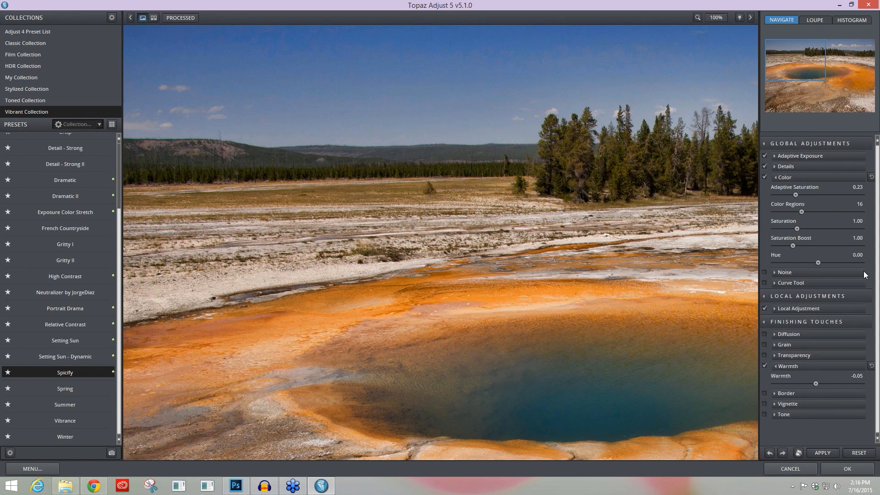
click(798, 307)
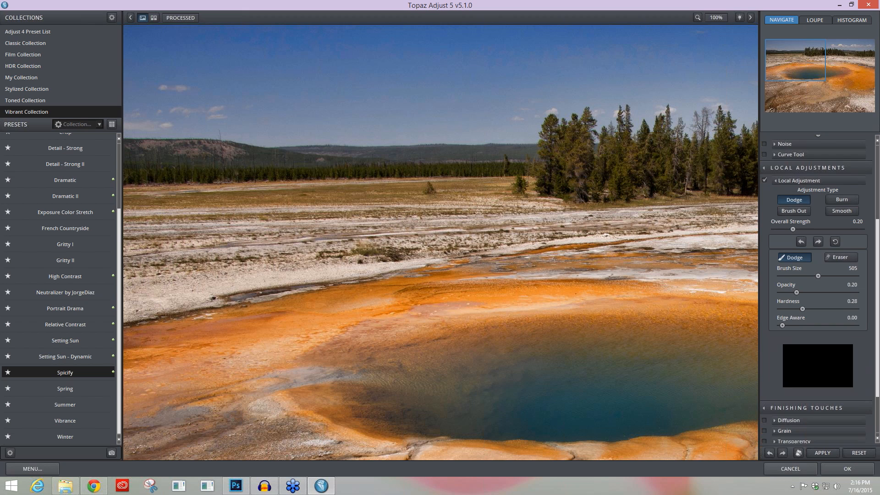
click(793, 211)
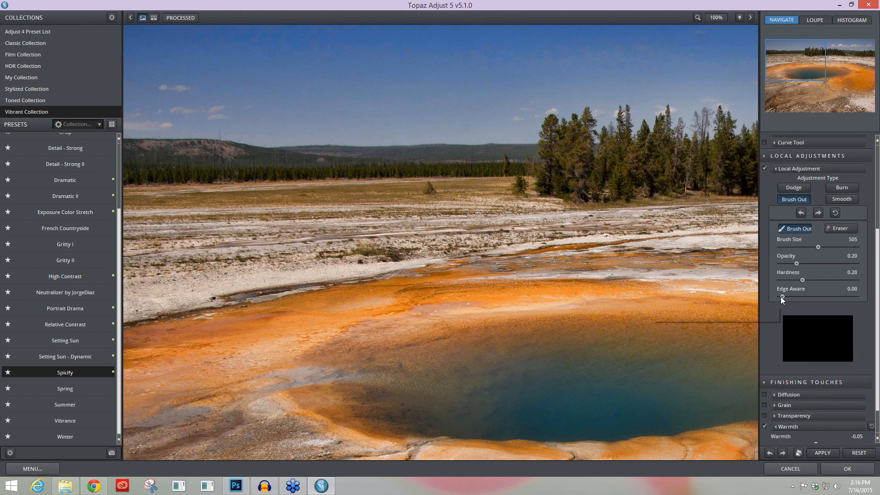
drag(782, 296, 860, 296)
drag(817, 247, 803, 247)
drag(796, 263, 821, 263)
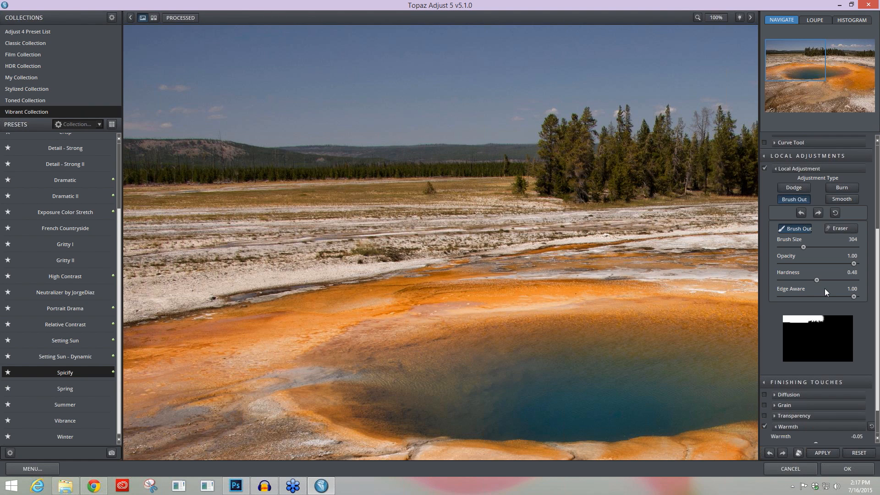
click(844, 60)
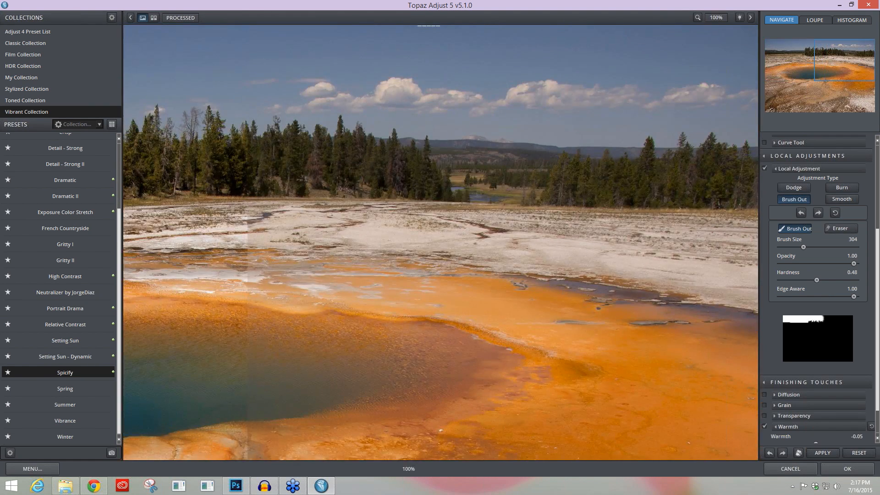